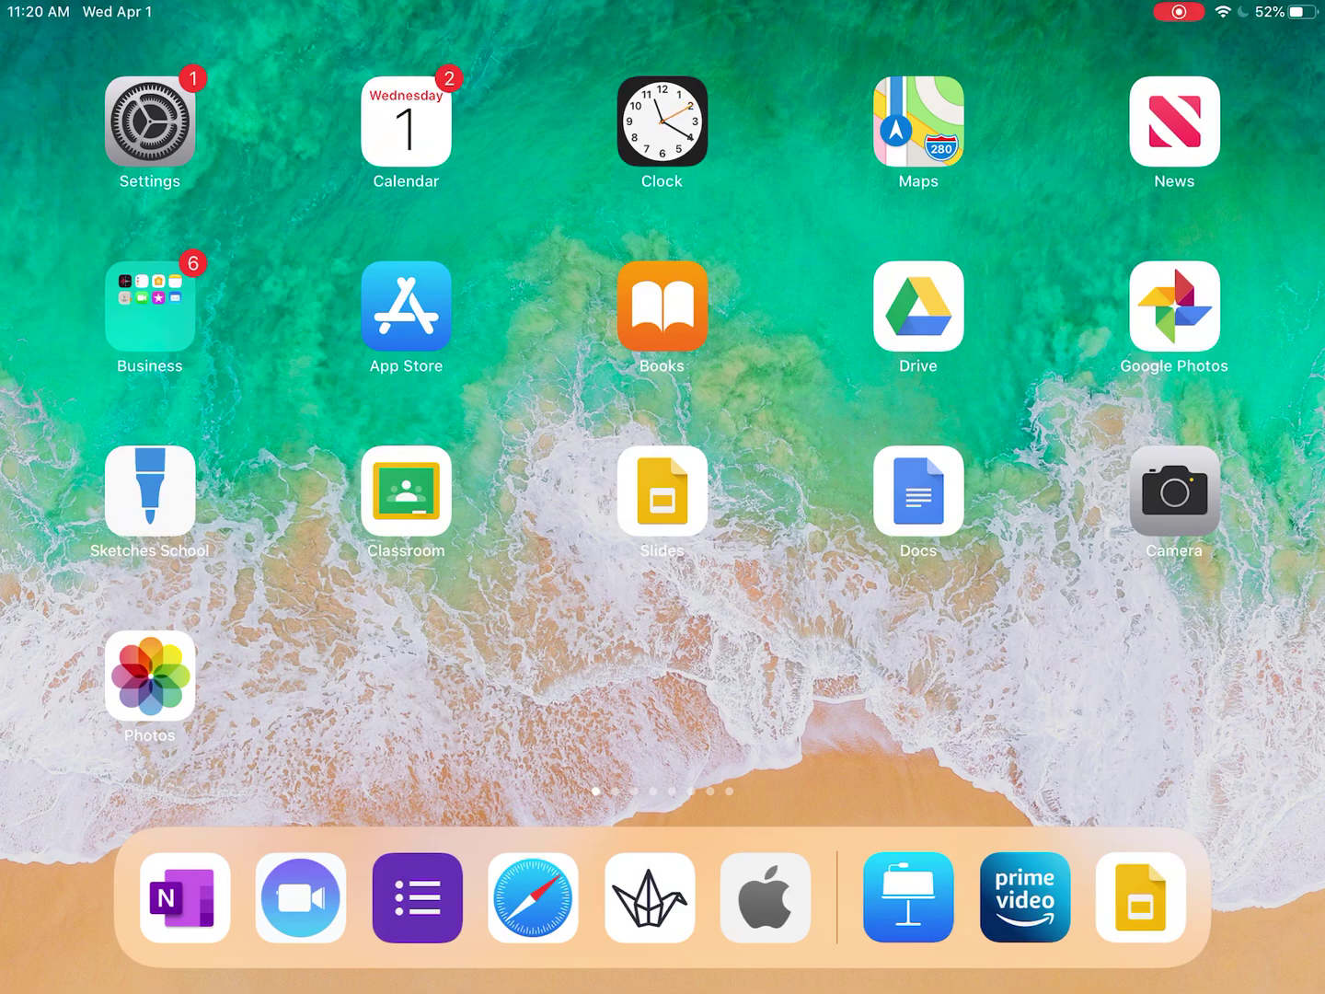
- Open the 'Multiplication Strategy: Area Model' presentation in Google Slides and show its more-options menu
{"action": "left_click", "coordinate": [662, 491]}
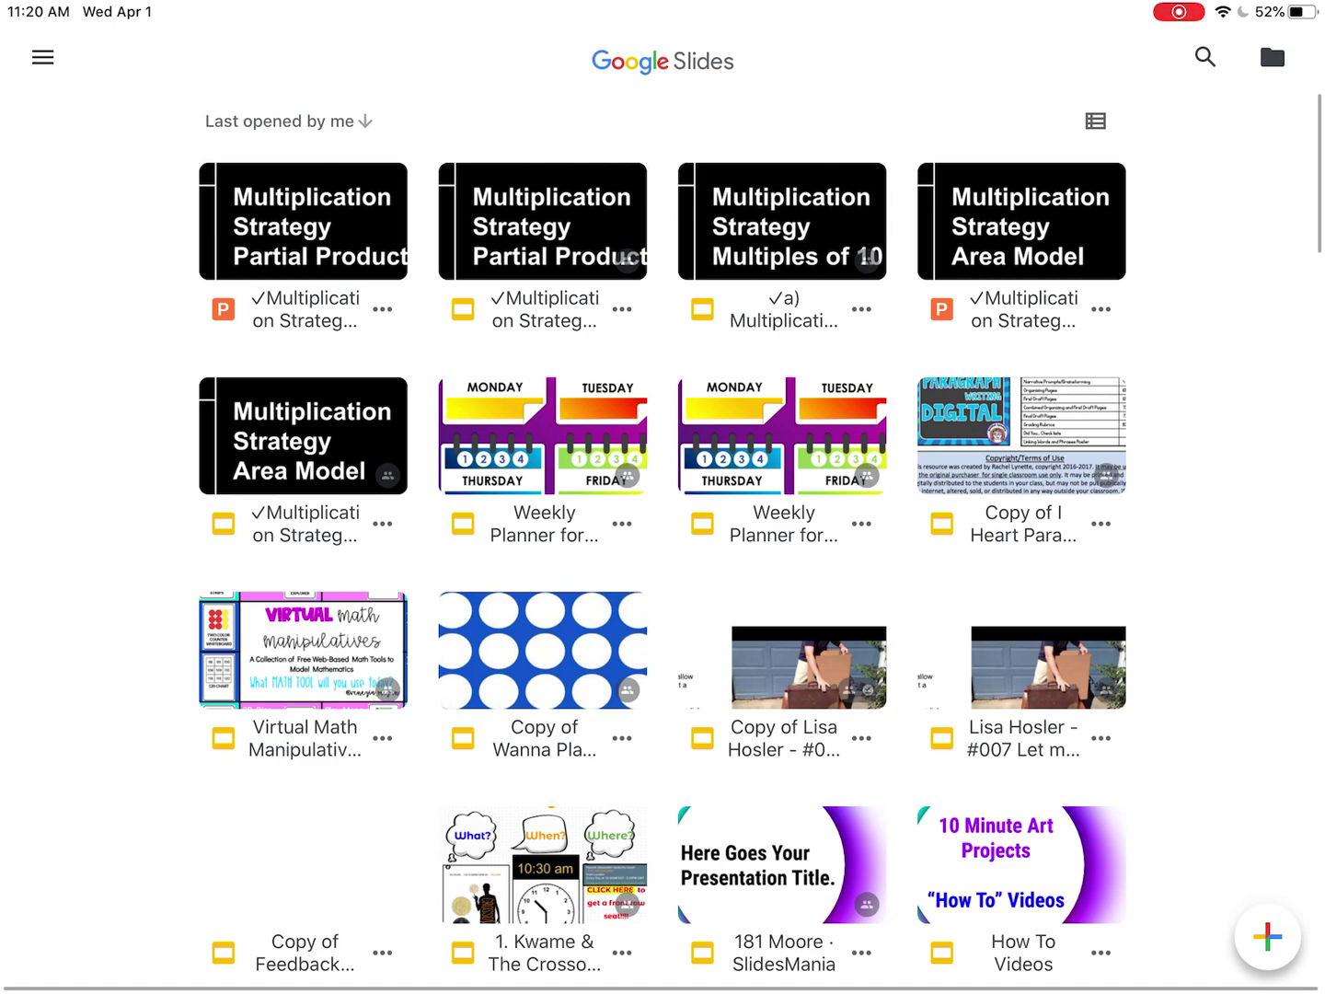
{"action": "left_click", "coordinate": [302, 434]}
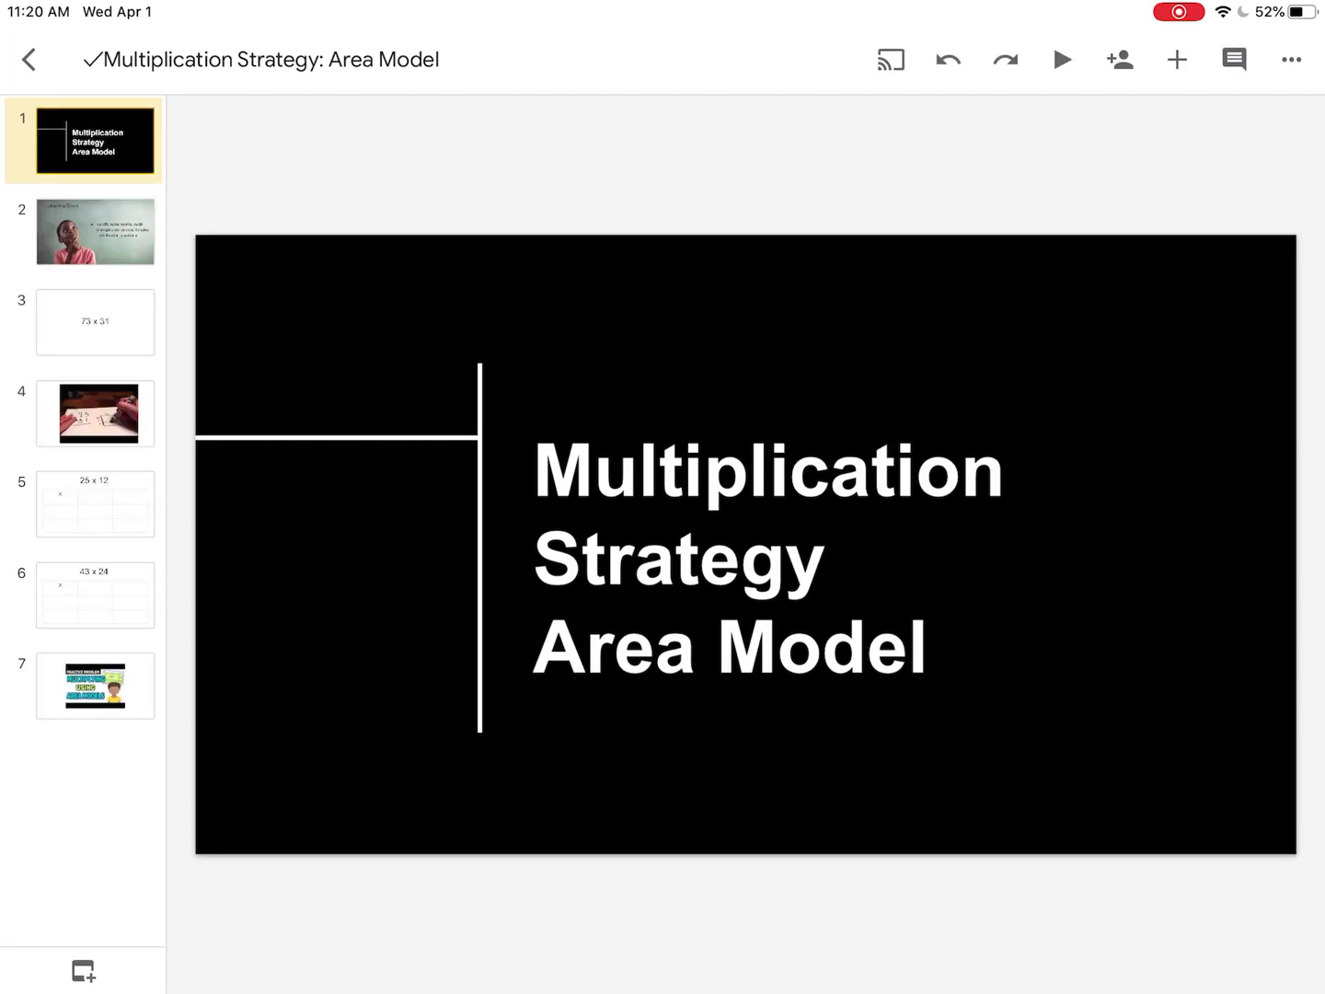
{"action": "left_click", "coordinate": [1291, 59]}
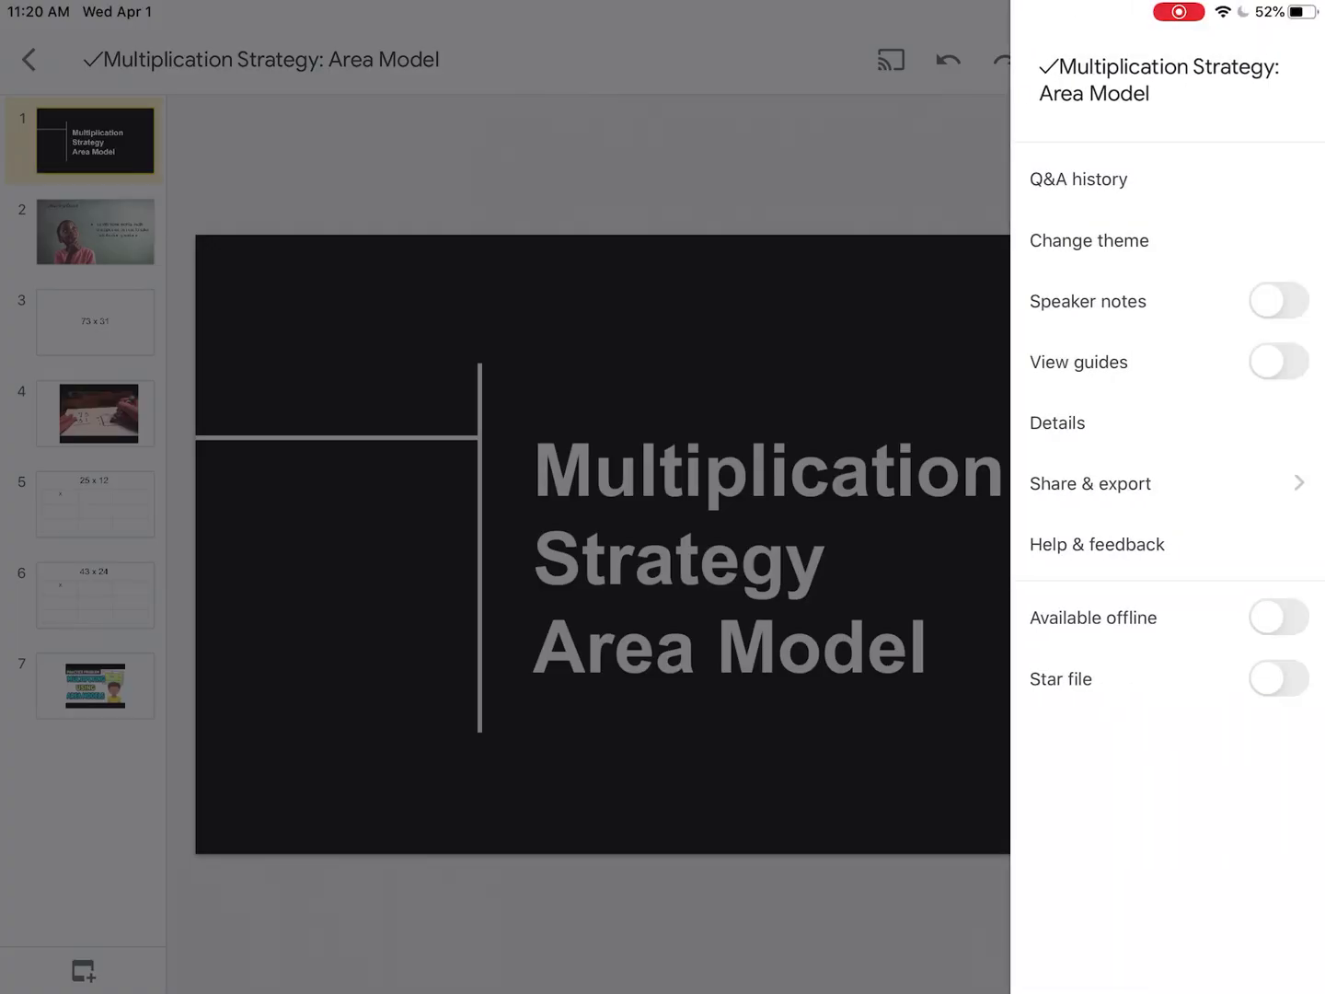
- Export the Area Model deck as a .pptx copy, then return to the presentation list
{"action": "left_click", "coordinate": [1091, 484]}
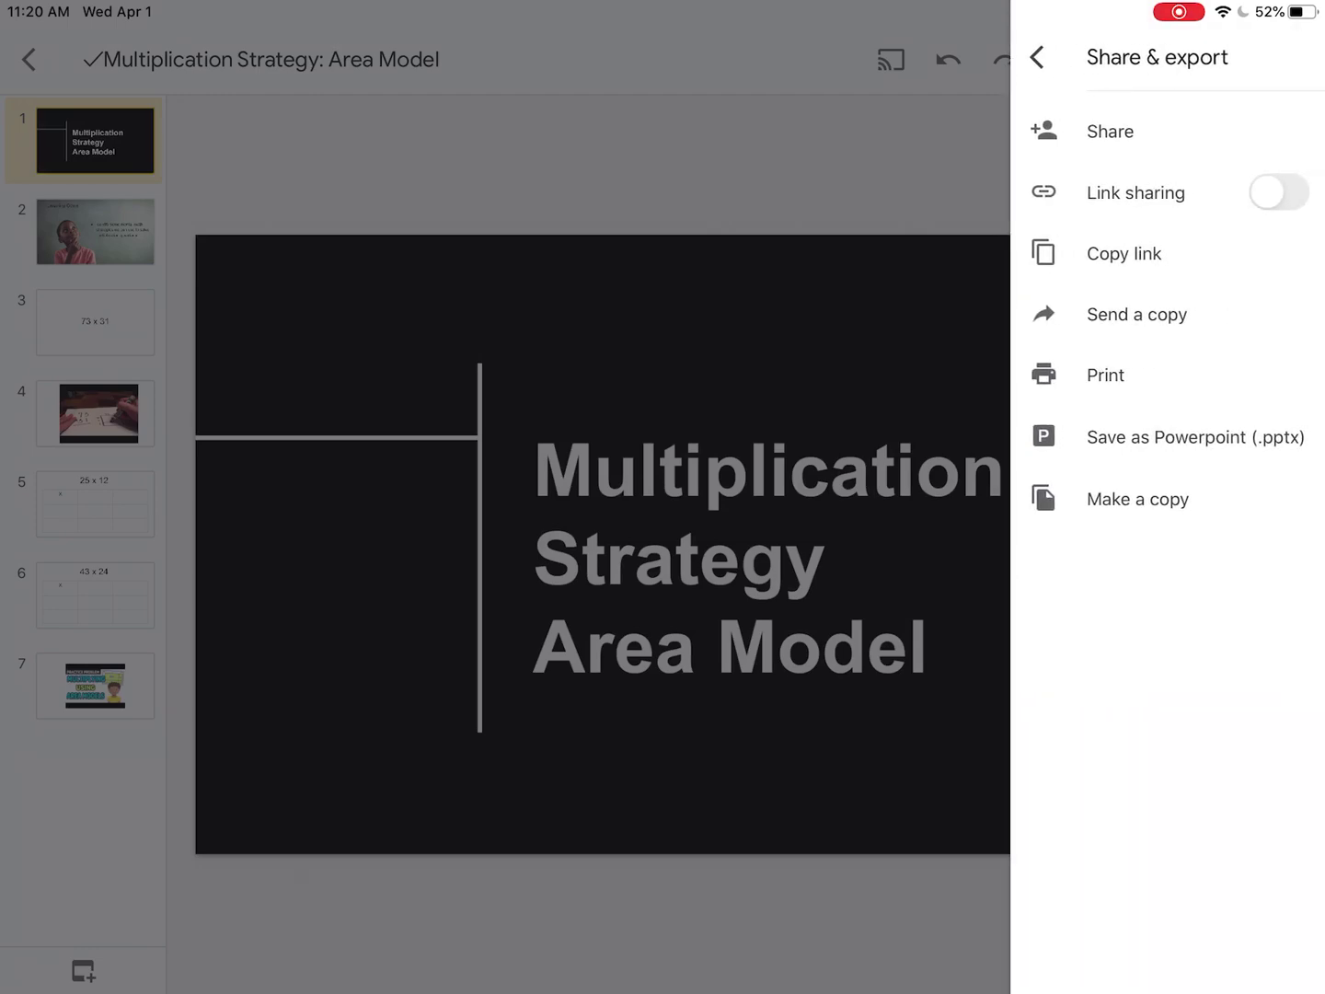
{"action": "left_click", "coordinate": [1195, 437]}
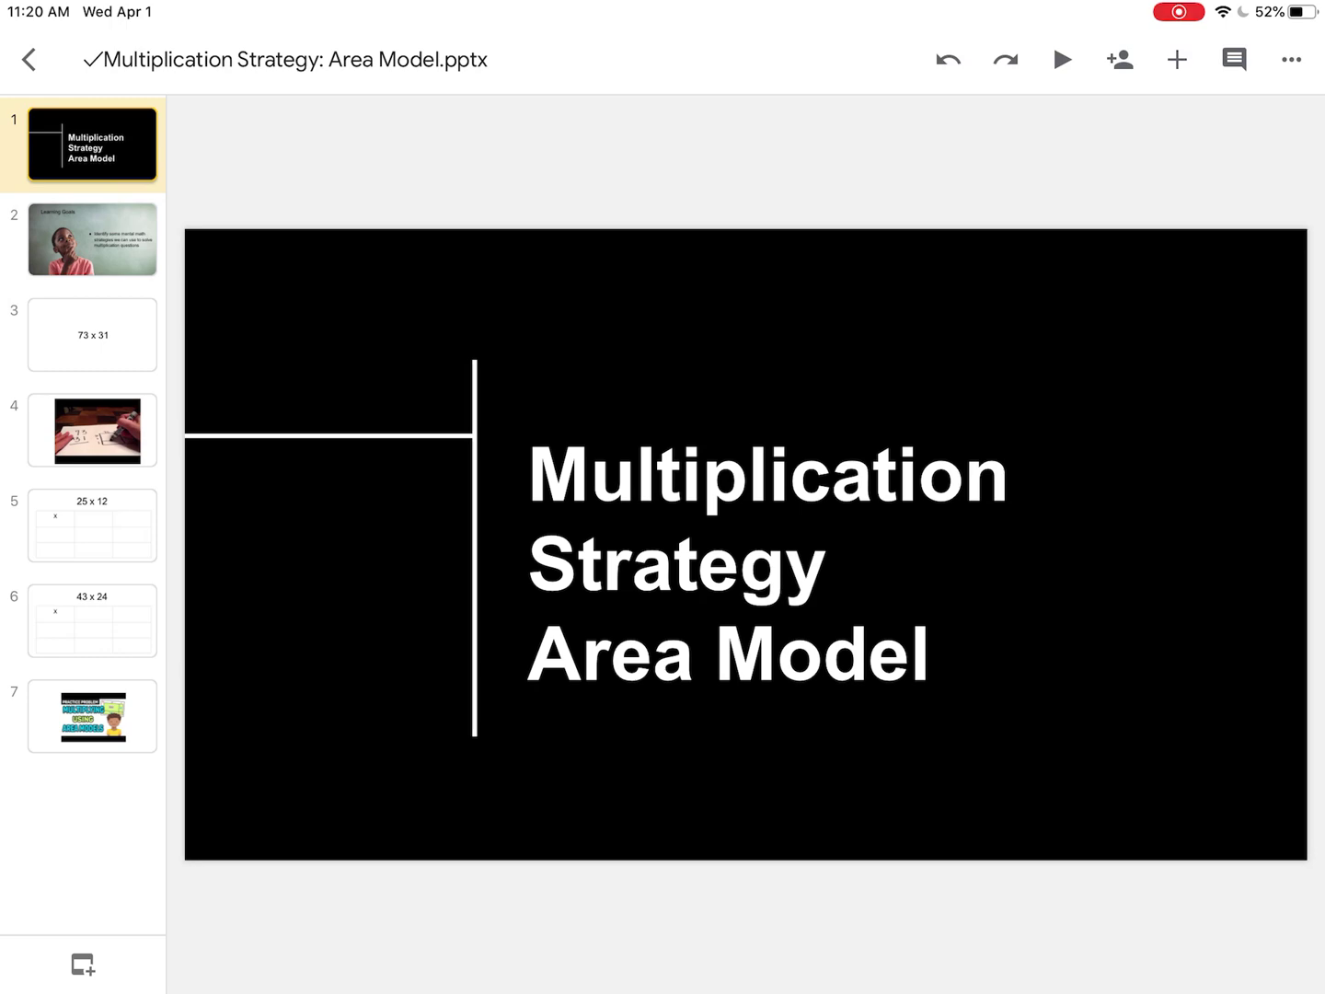
{"action": "left_click", "coordinate": [30, 59]}
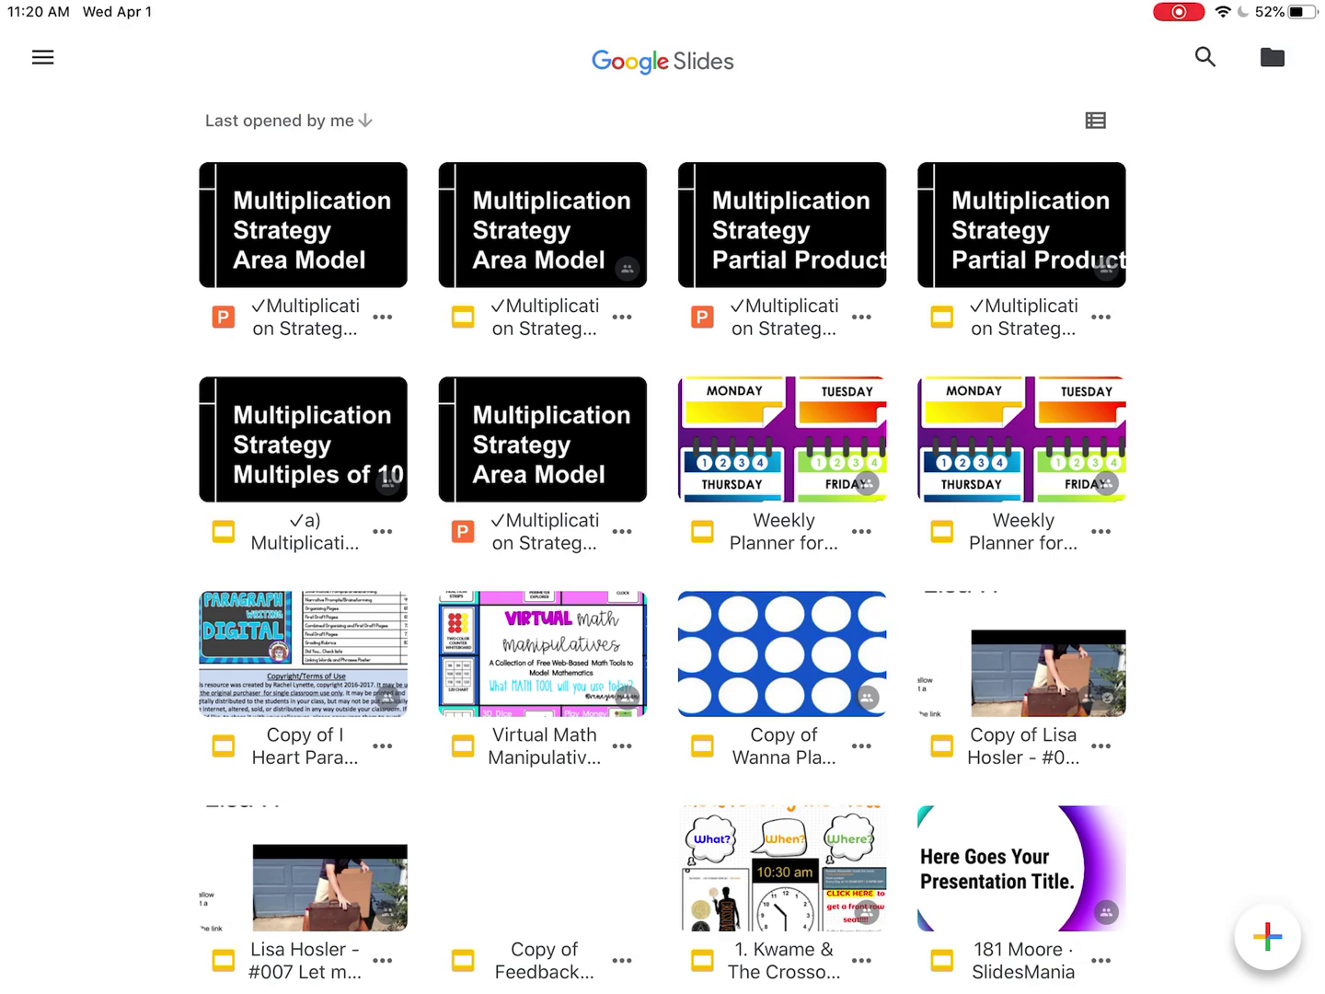
{"action": "left_click", "coordinate": [303, 225]}
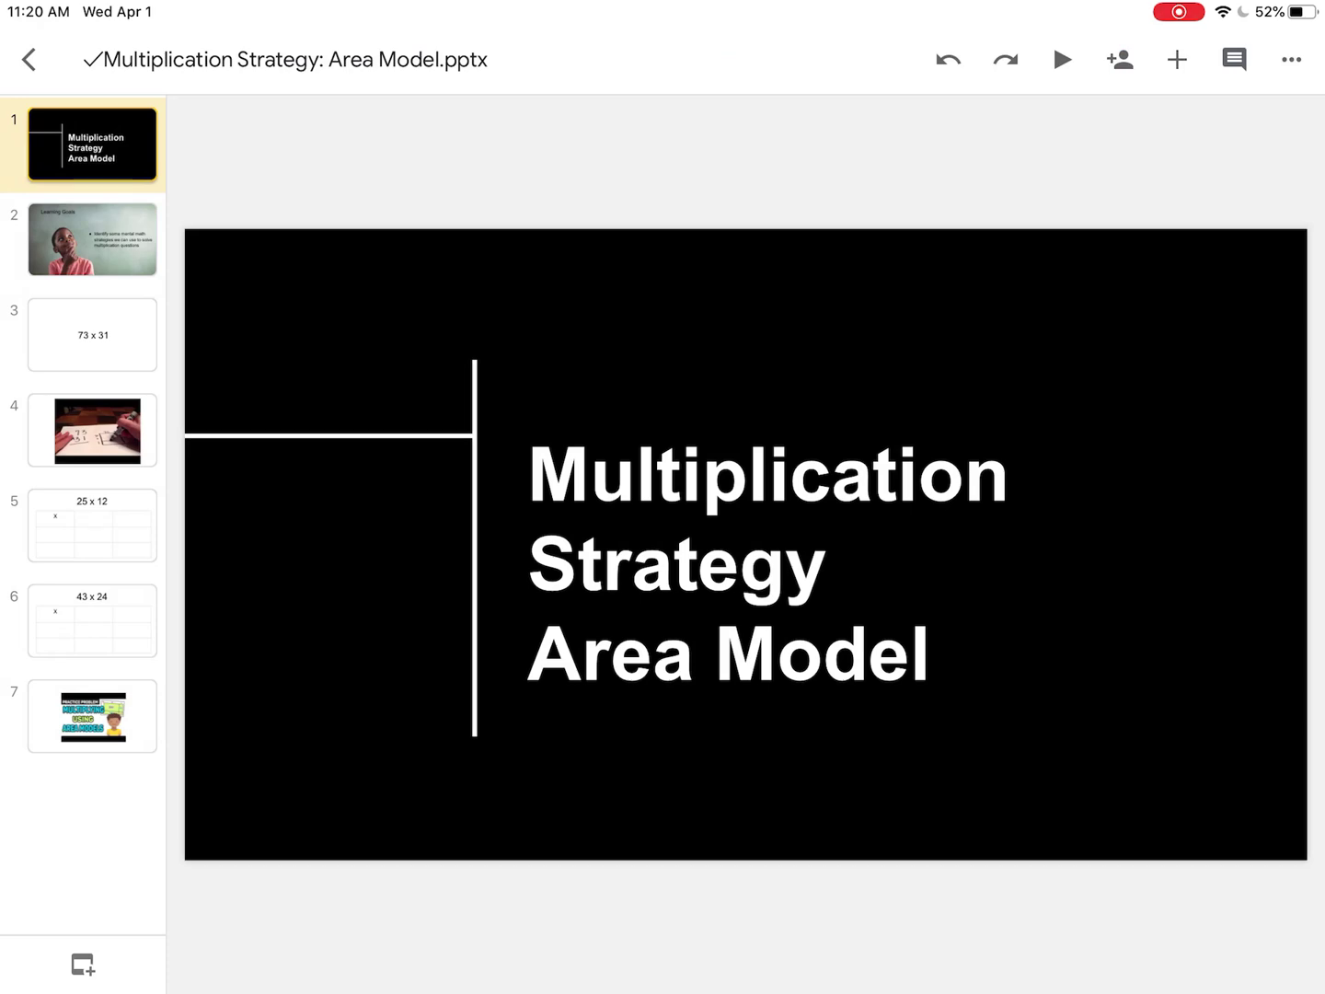
- Send a copy of the PowerPoint Area Model file to another app from Share & export
{"action": "left_click", "coordinate": [1290, 59]}
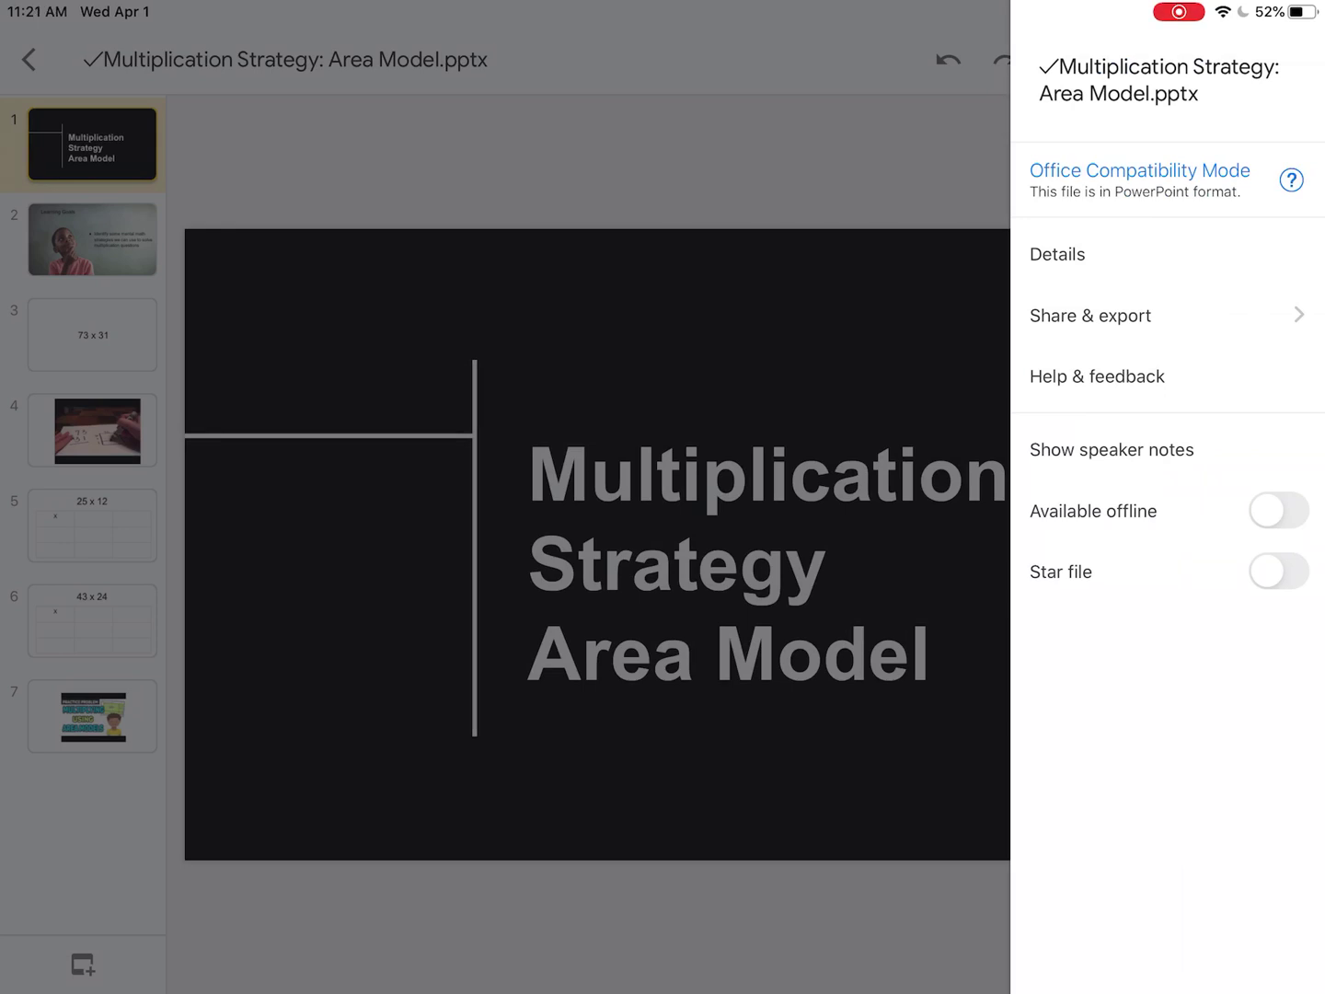
{"action": "left_click", "coordinate": [1138, 315]}
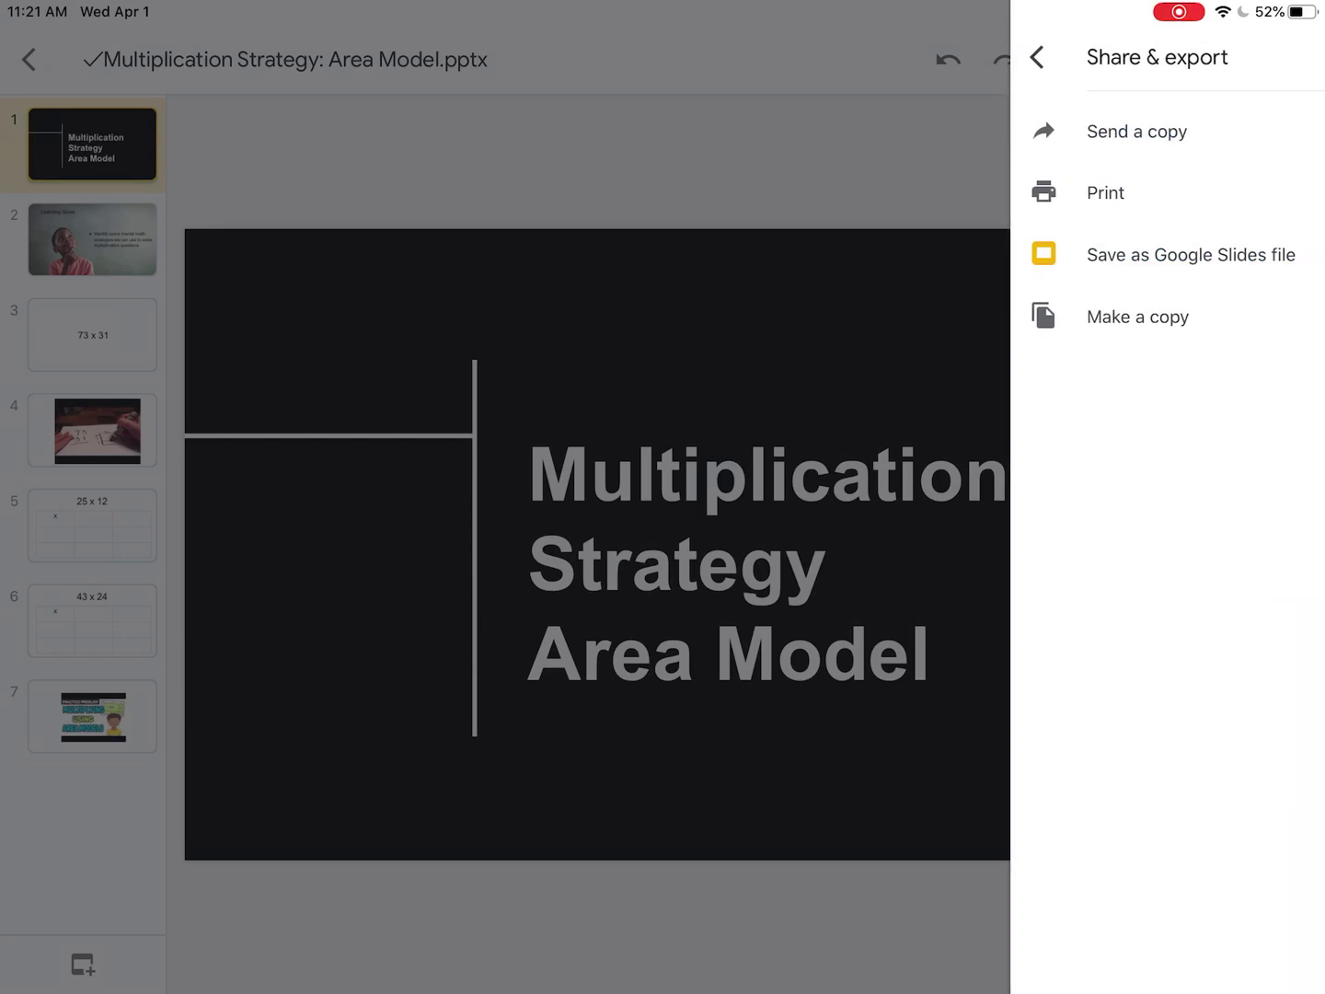
{"action": "left_click", "coordinate": [1136, 131]}
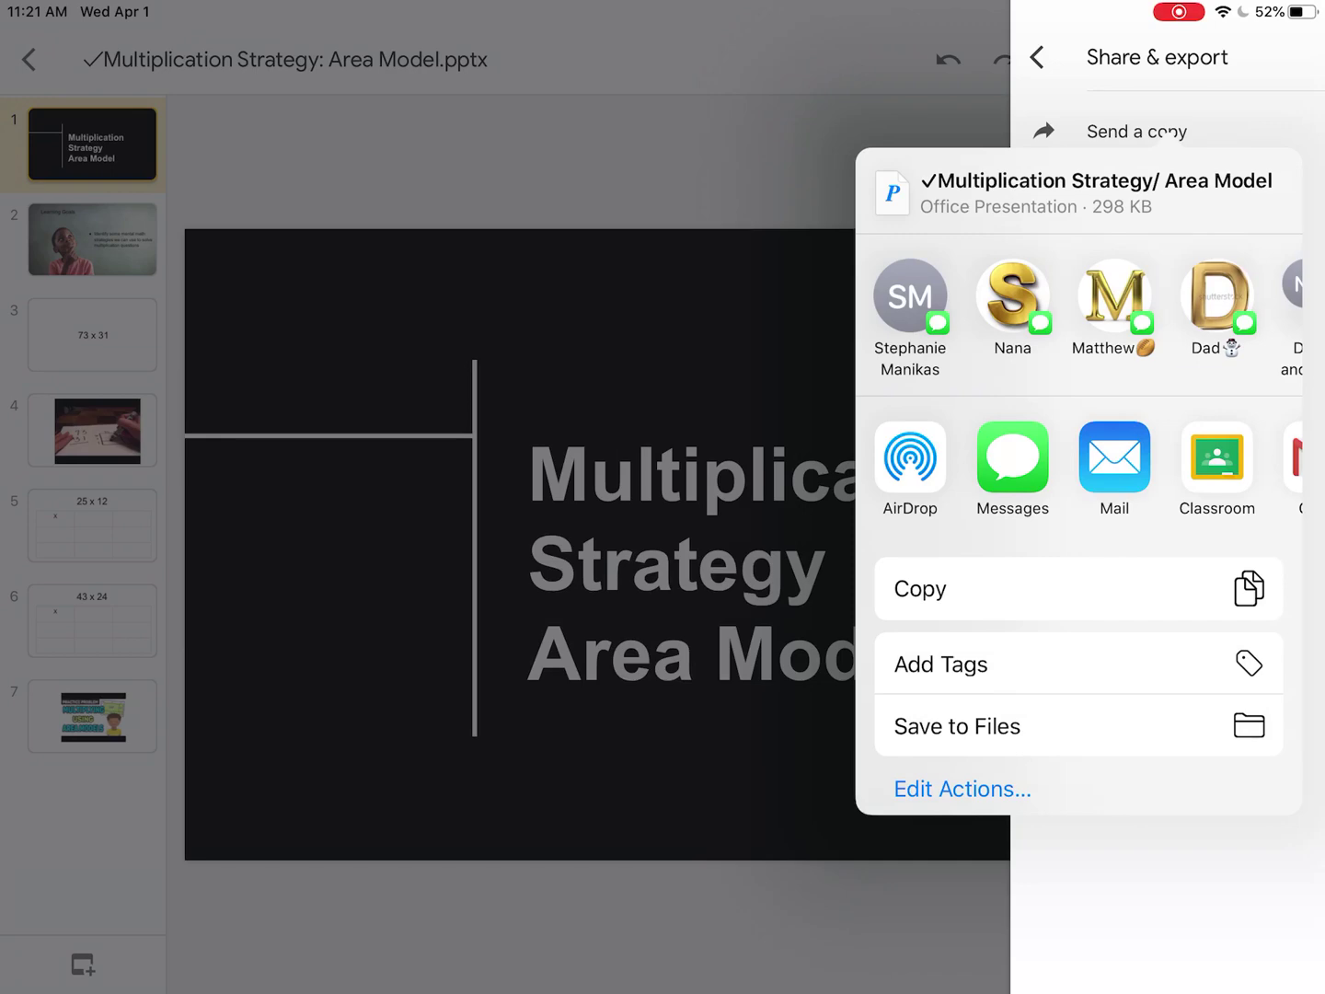
{"action": "scroll", "coordinate": [1077, 466], "scroll_direction": "right", "scroll_amount": 3}
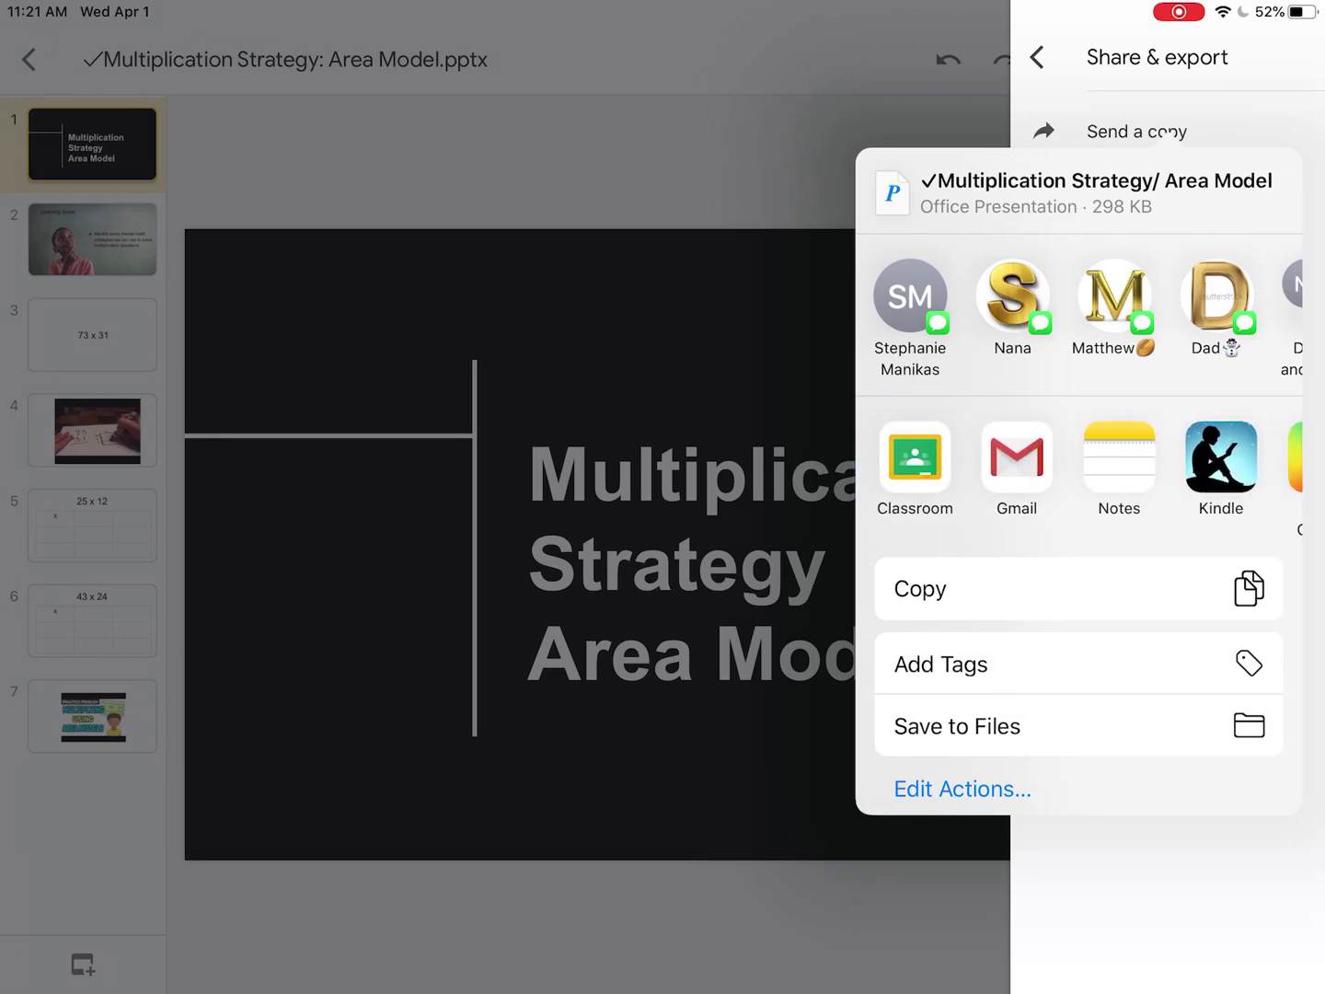
{"action": "scroll", "coordinate": [1077, 465], "scroll_direction": "right", "scroll_amount": 3}
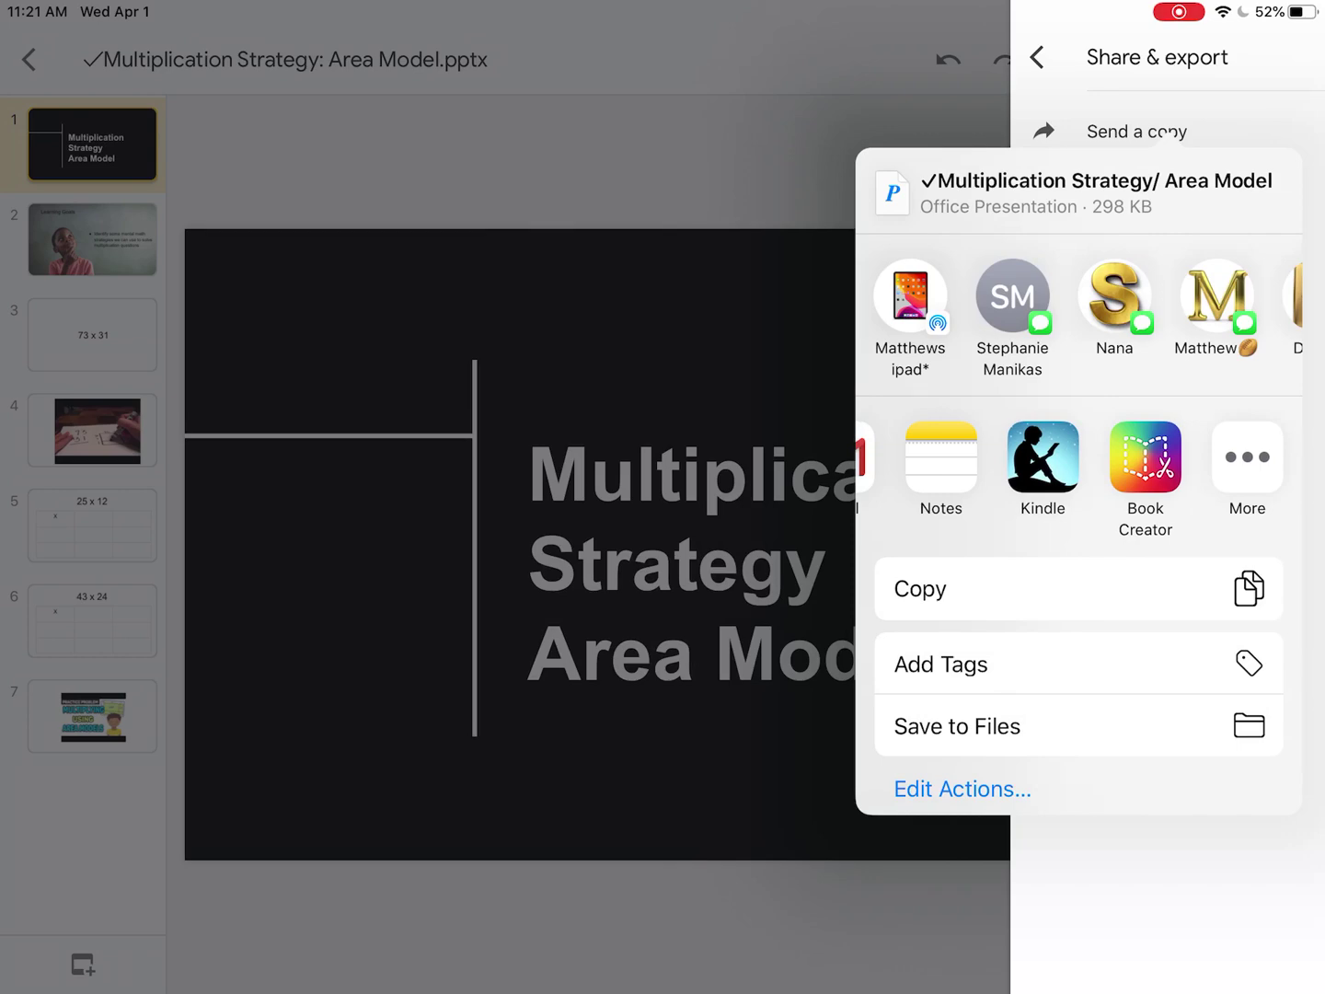
{"action": "left_click", "coordinate": [1247, 458]}
{"action": "scroll", "coordinate": [663, 517], "scroll_direction": "down", "scroll_amount": 5}
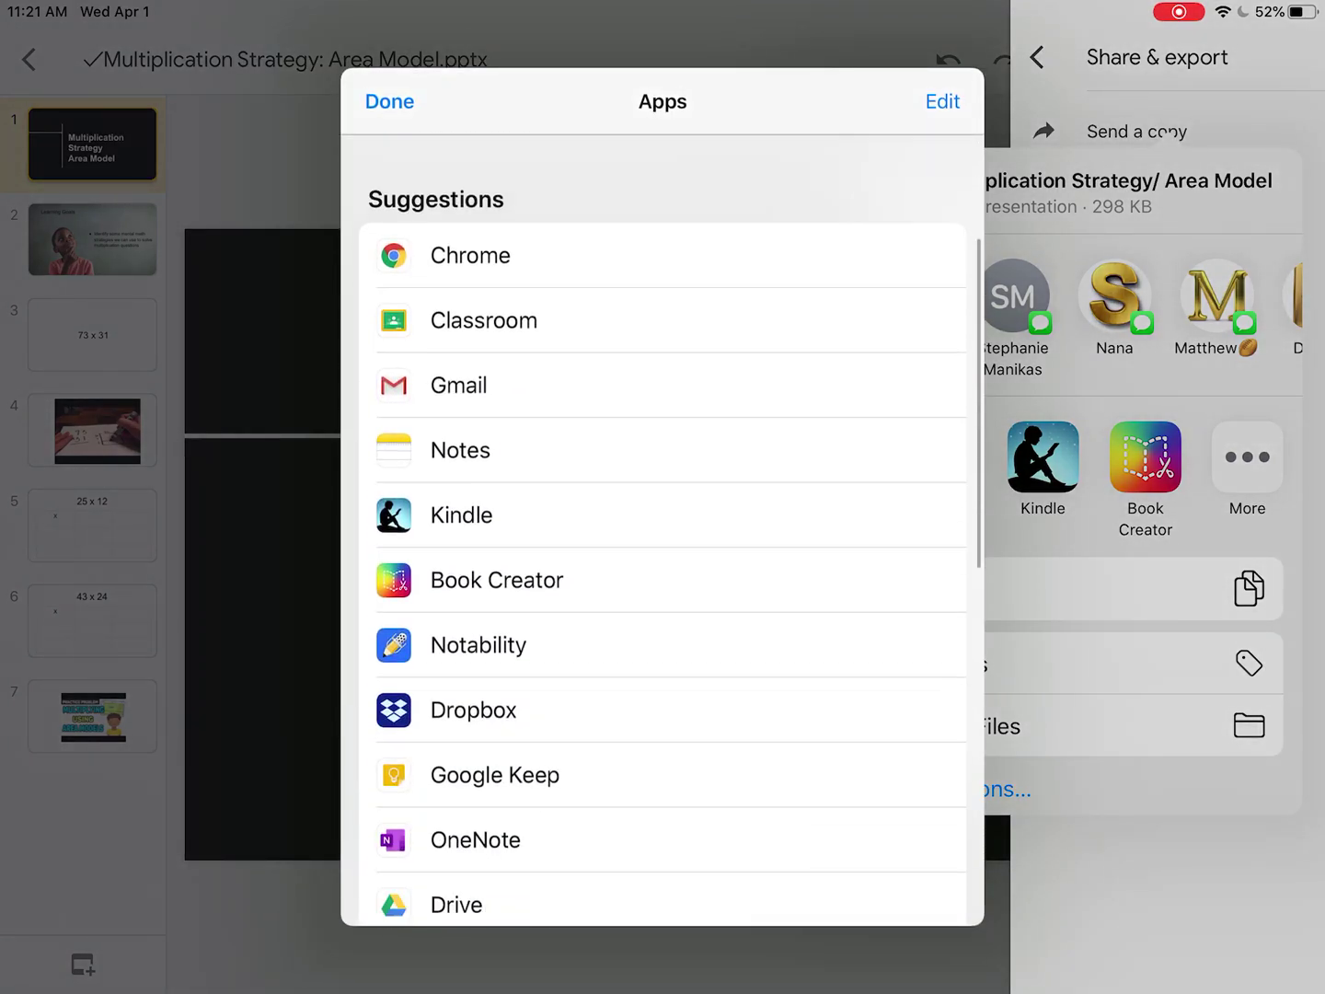
{"action": "scroll", "coordinate": [662, 517], "scroll_direction": "down", "scroll_amount": 3}
{"action": "scroll", "coordinate": [662, 517], "scroll_direction": "down", "scroll_amount": 3}
{"action": "scroll", "coordinate": [662, 517], "scroll_direction": "down", "scroll_amount": 2}
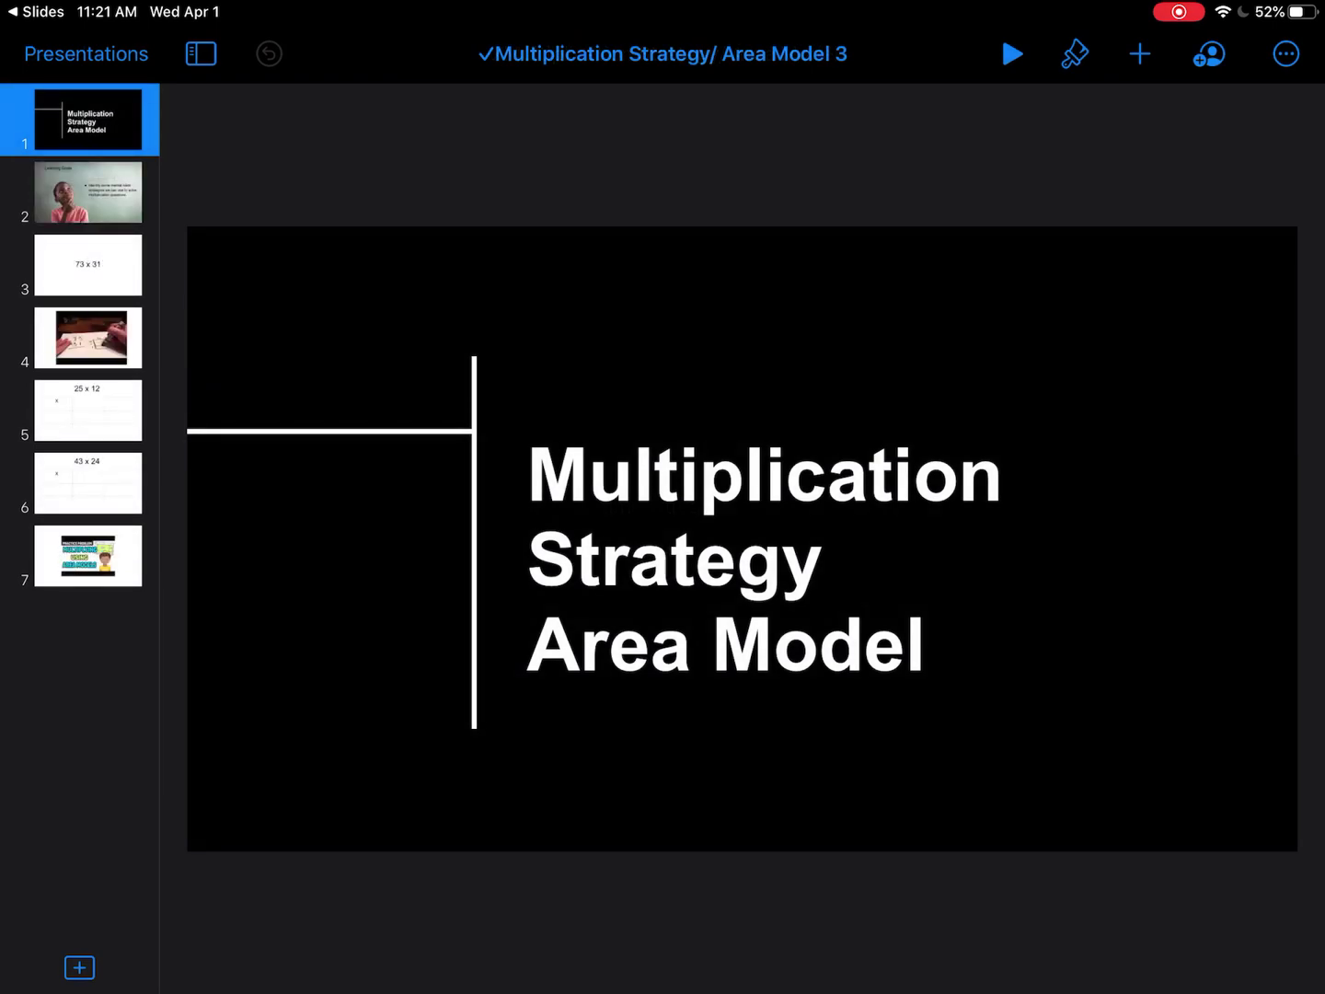
- Show slide 5 (25 x 12) in Keynote and begin drawing on it
{"action": "left_click", "coordinate": [88, 410]}
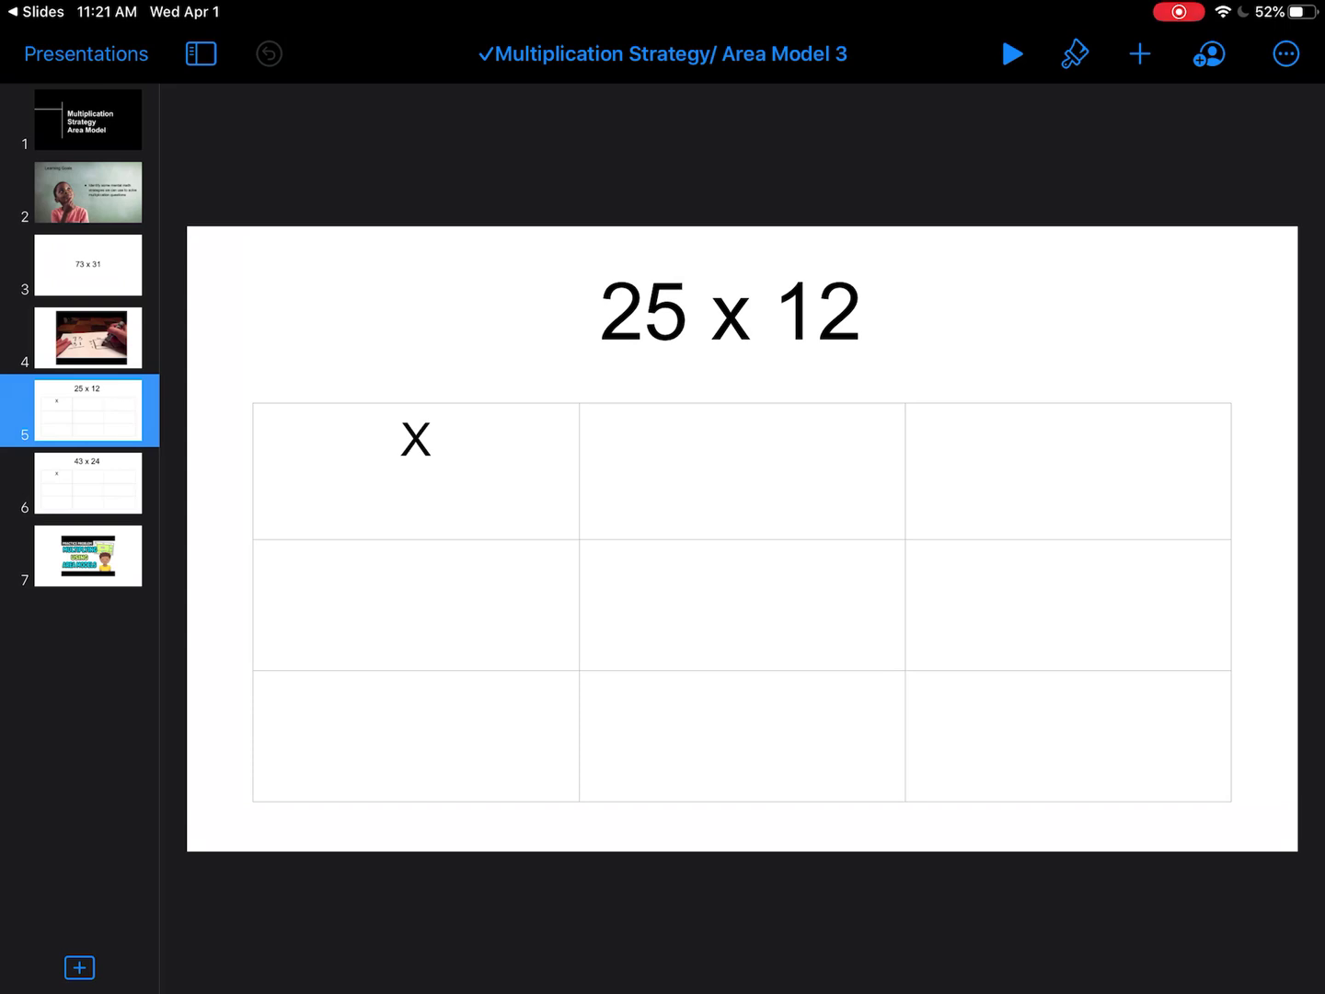
{"action": "left_click", "coordinate": [673, 455]}
- Handwrite 20 and 5 across the top row and 10 and 2 down the left column
{"action": "left_click_drag", "start_coordinate": [659, 446], "coordinate": [715, 497]}
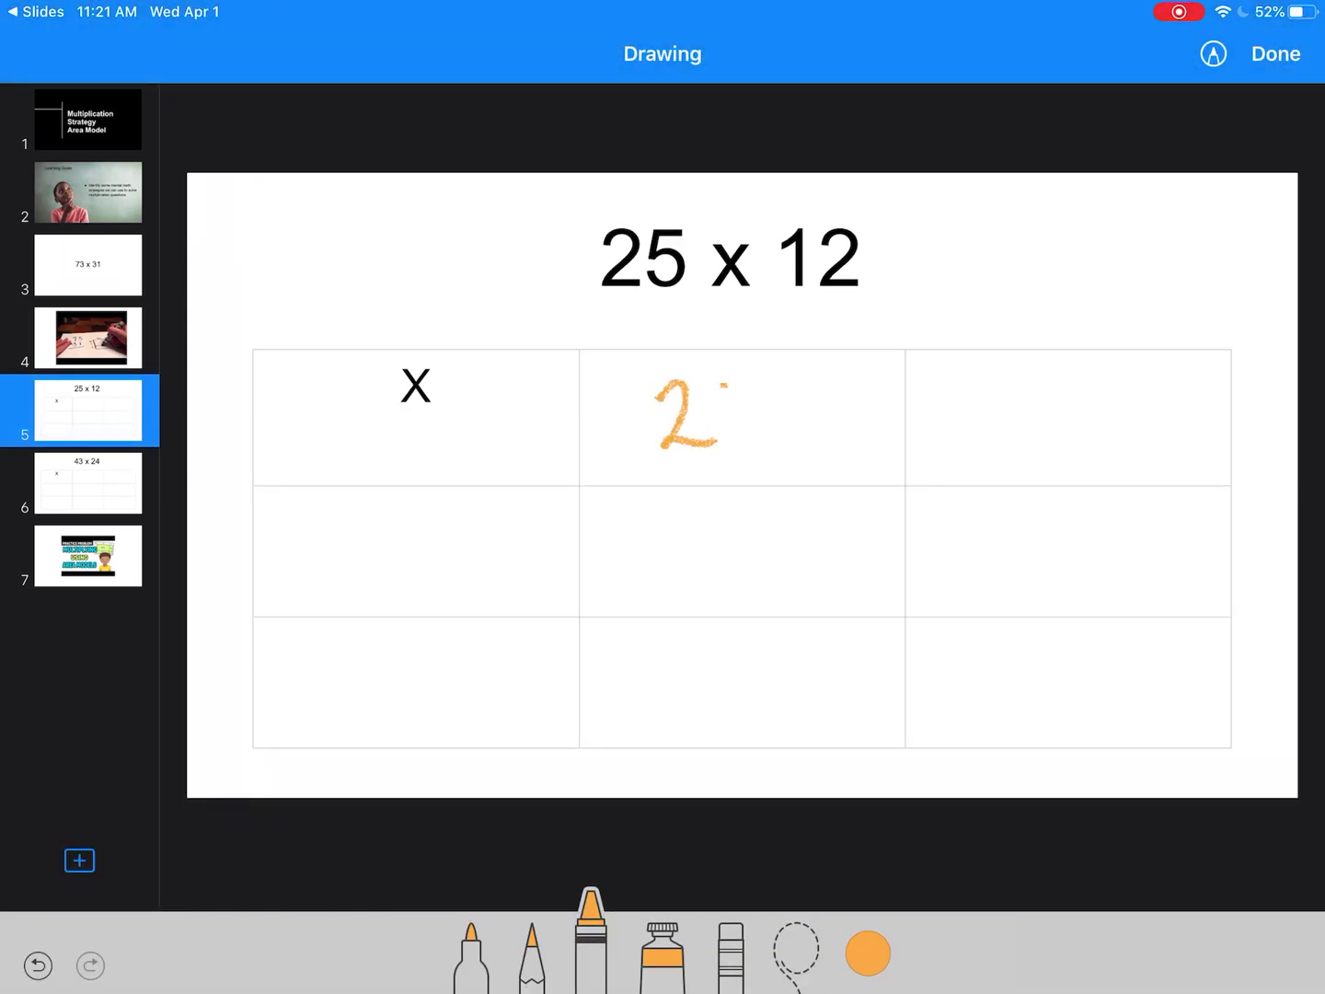
{"action": "left_click_drag", "start_coordinate": [725, 385], "coordinate": [727, 389]}
{"action": "left_click_drag", "start_coordinate": [1046, 374], "coordinate": [1002, 440]}
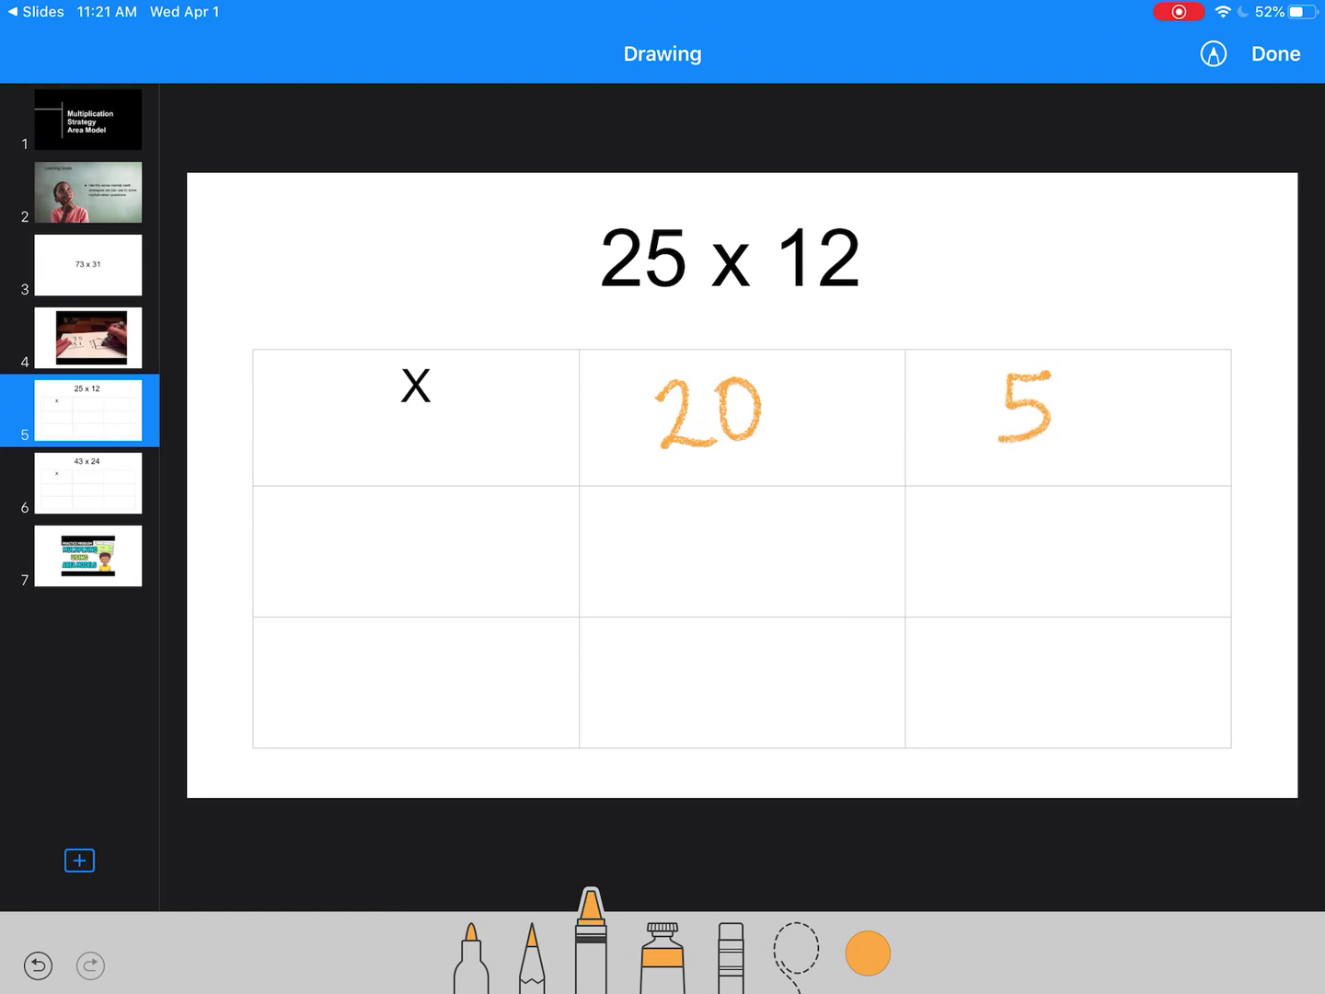
{"action": "left_click_drag", "start_coordinate": [368, 522], "coordinate": [373, 584]}
{"action": "left_click_drag", "start_coordinate": [409, 525], "coordinate": [412, 526]}
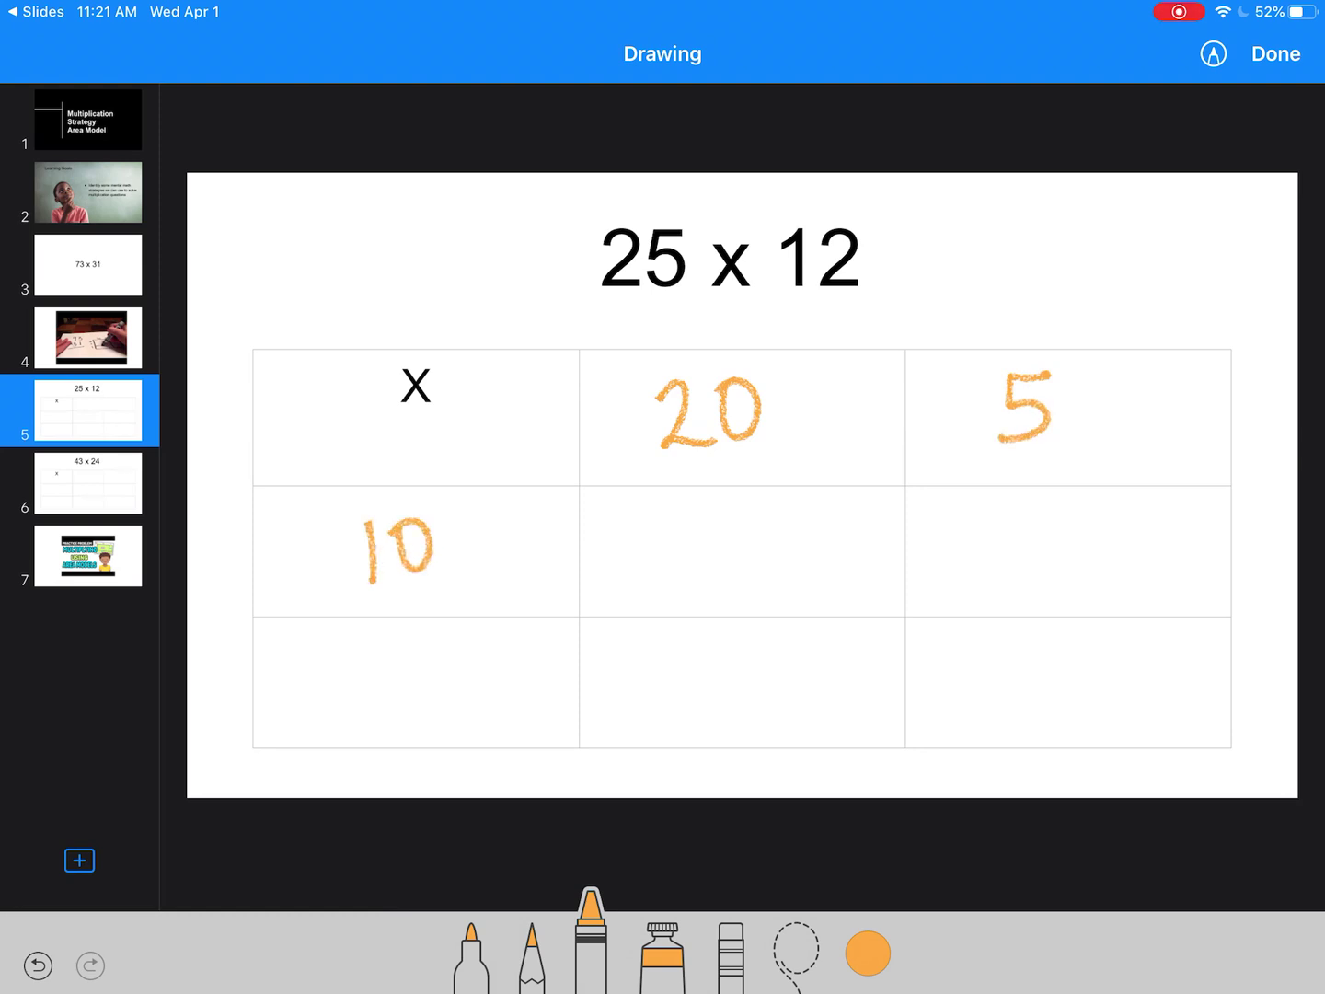
{"action": "left_click_drag", "start_coordinate": [391, 648], "coordinate": [447, 682]}
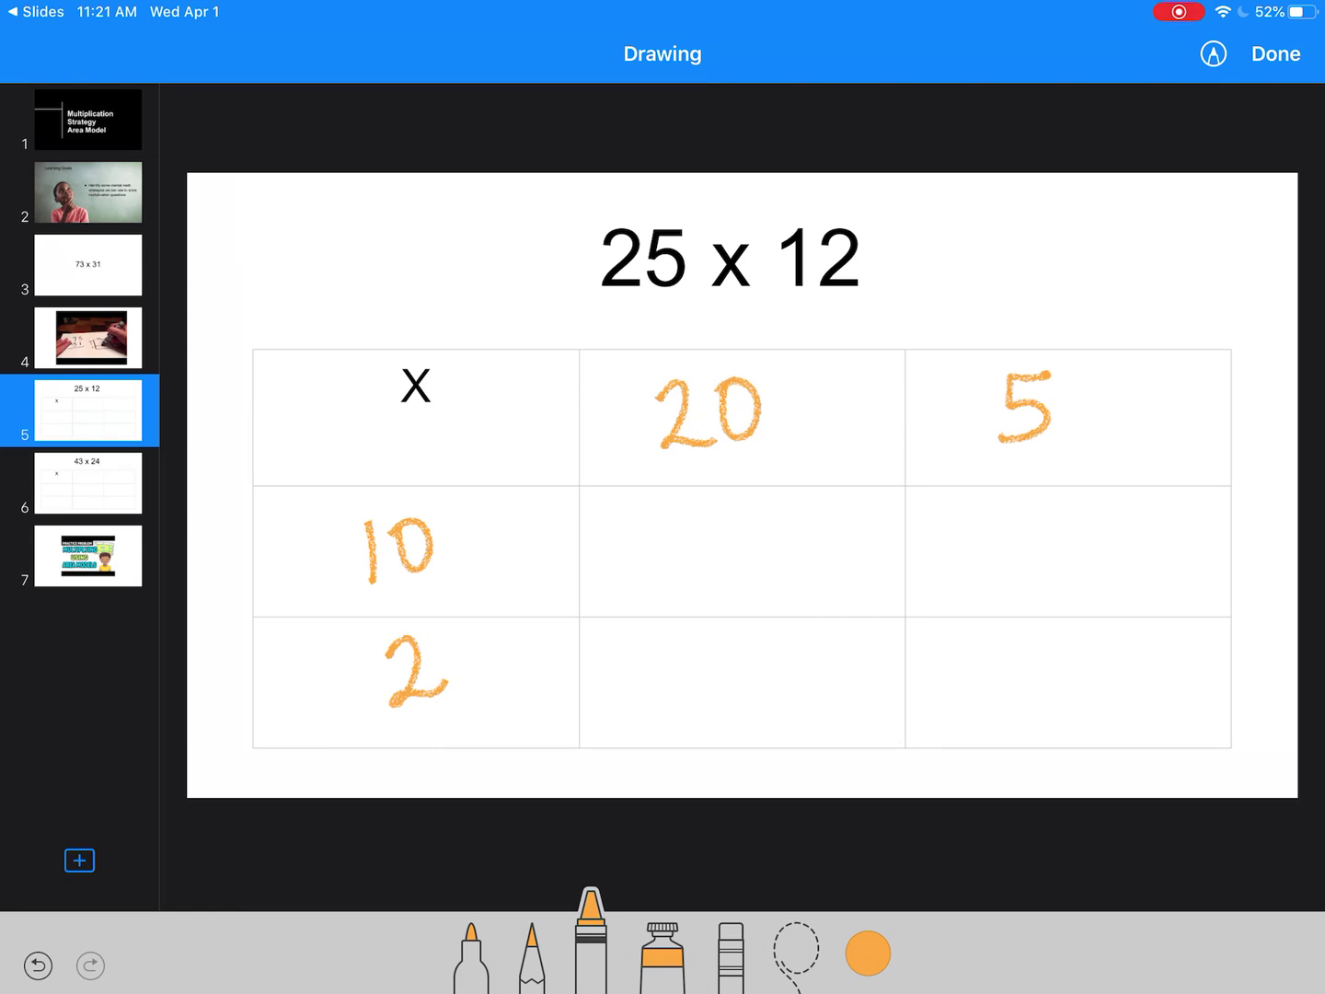
- Switch to dark purple, write 200 in the 10-row middle cell, and finish drawing
{"action": "left_click", "coordinate": [868, 952]}
{"action": "left_click", "coordinate": [751, 543]}
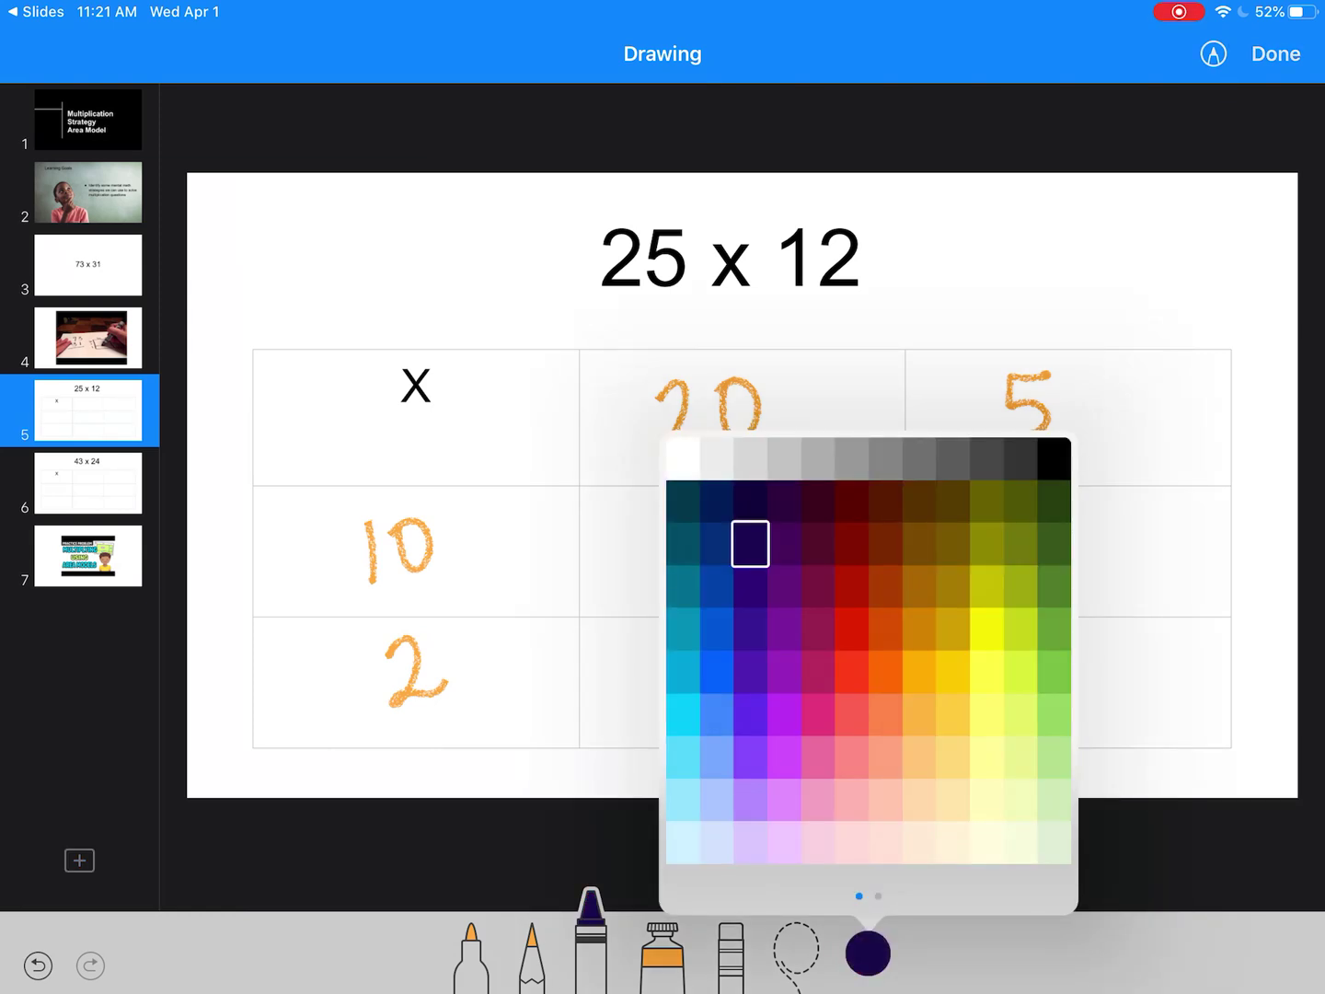
{"action": "left_click", "coordinate": [414, 259]}
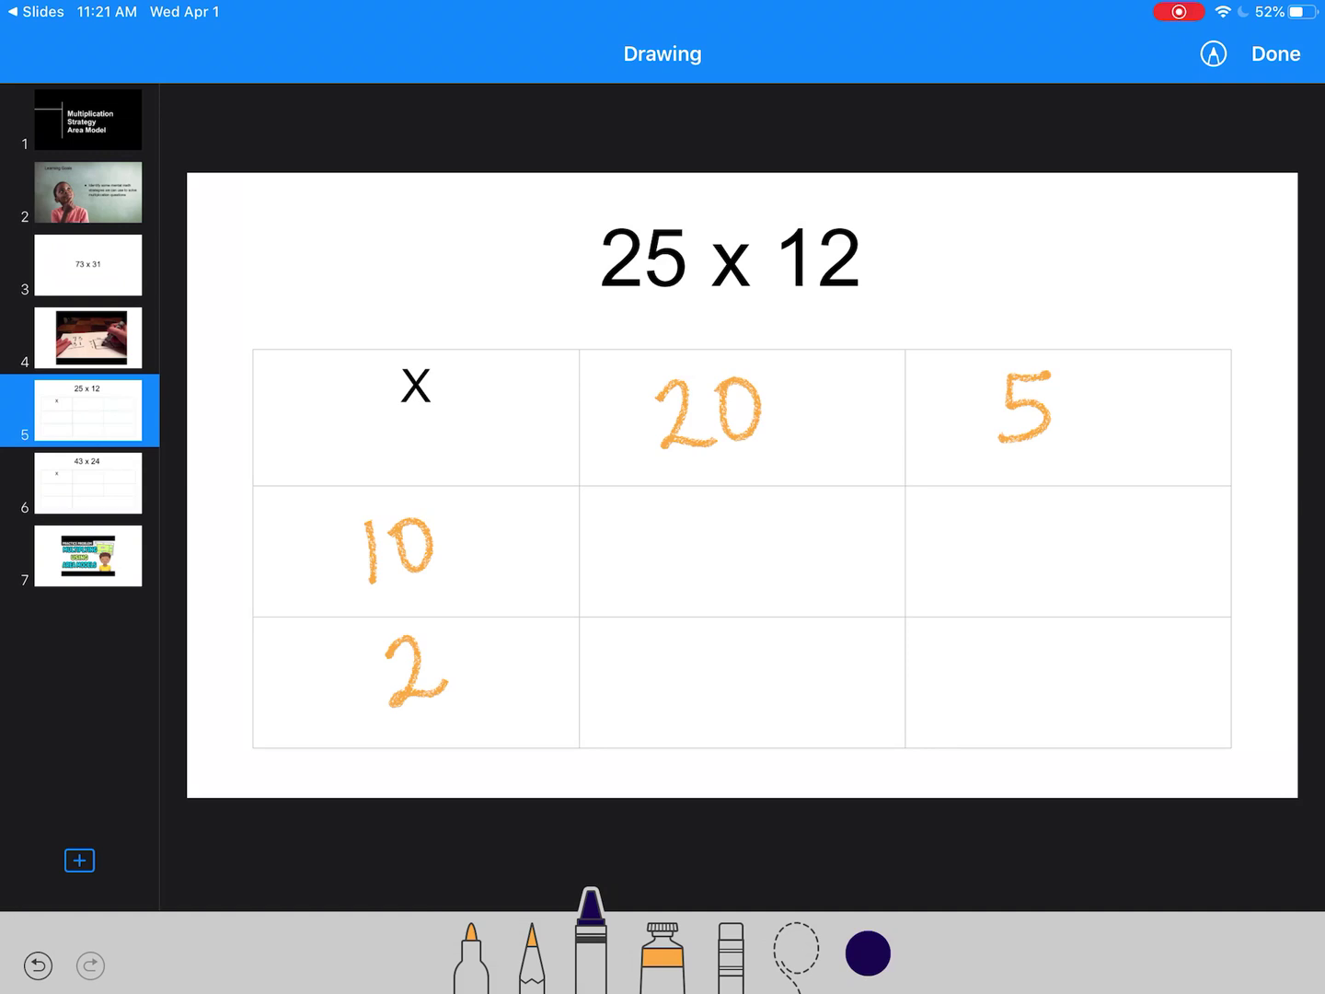
{"action": "mouse_move", "coordinate": [654, 530]}
{"action": "left_mouse_down"}
{"action": "mouse_move", "coordinate": [695, 572]}
{"action": "mouse_move", "coordinate": [721, 521]}
{"action": "mouse_move", "coordinate": [765, 520]}
{"action": "left_mouse_up"}
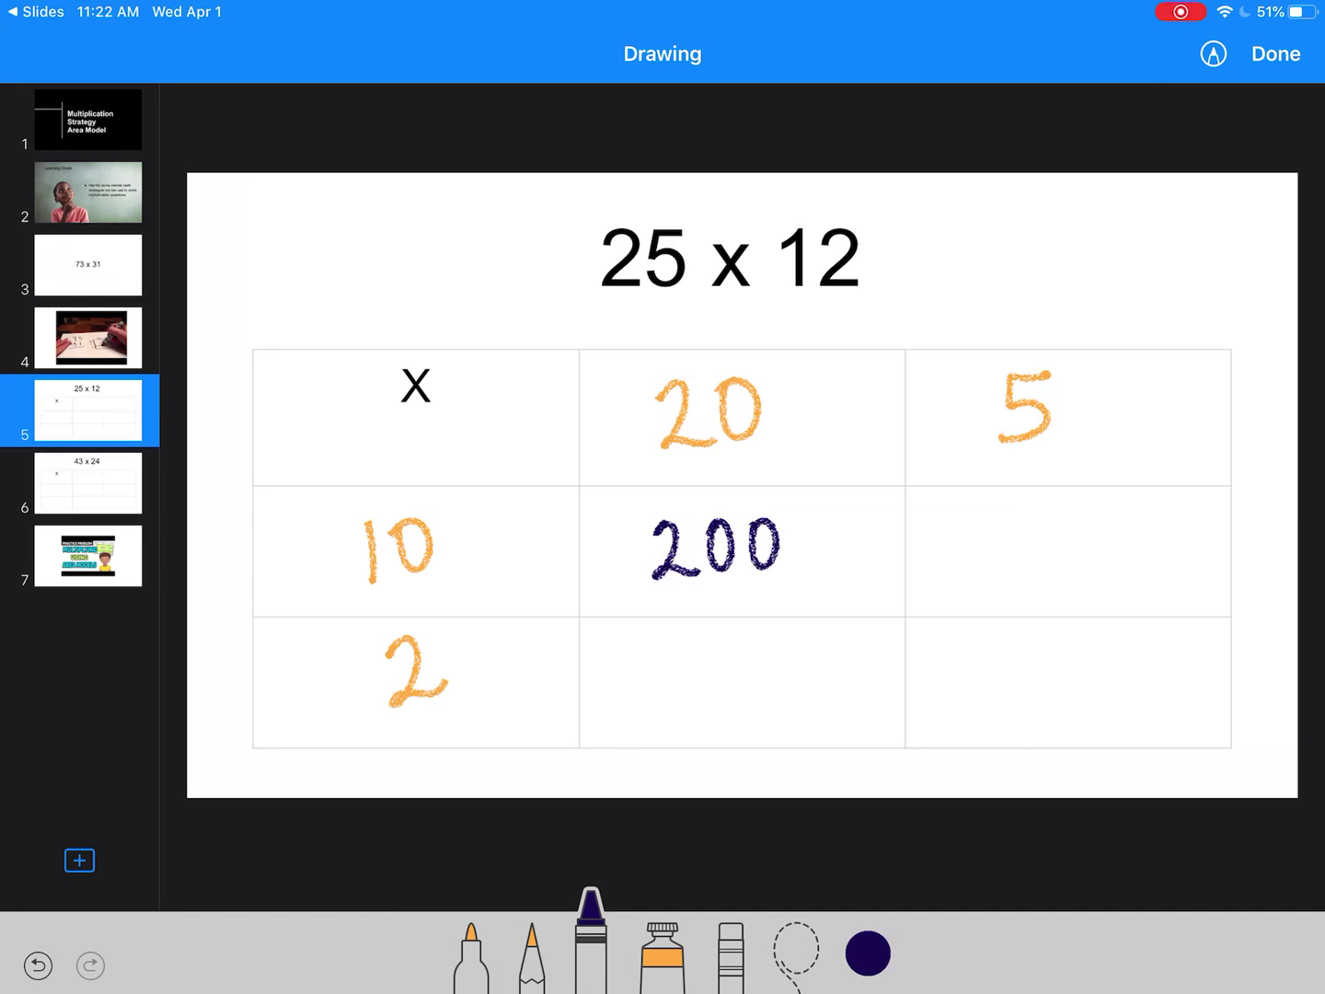
{"action": "left_click", "coordinate": [1276, 53]}
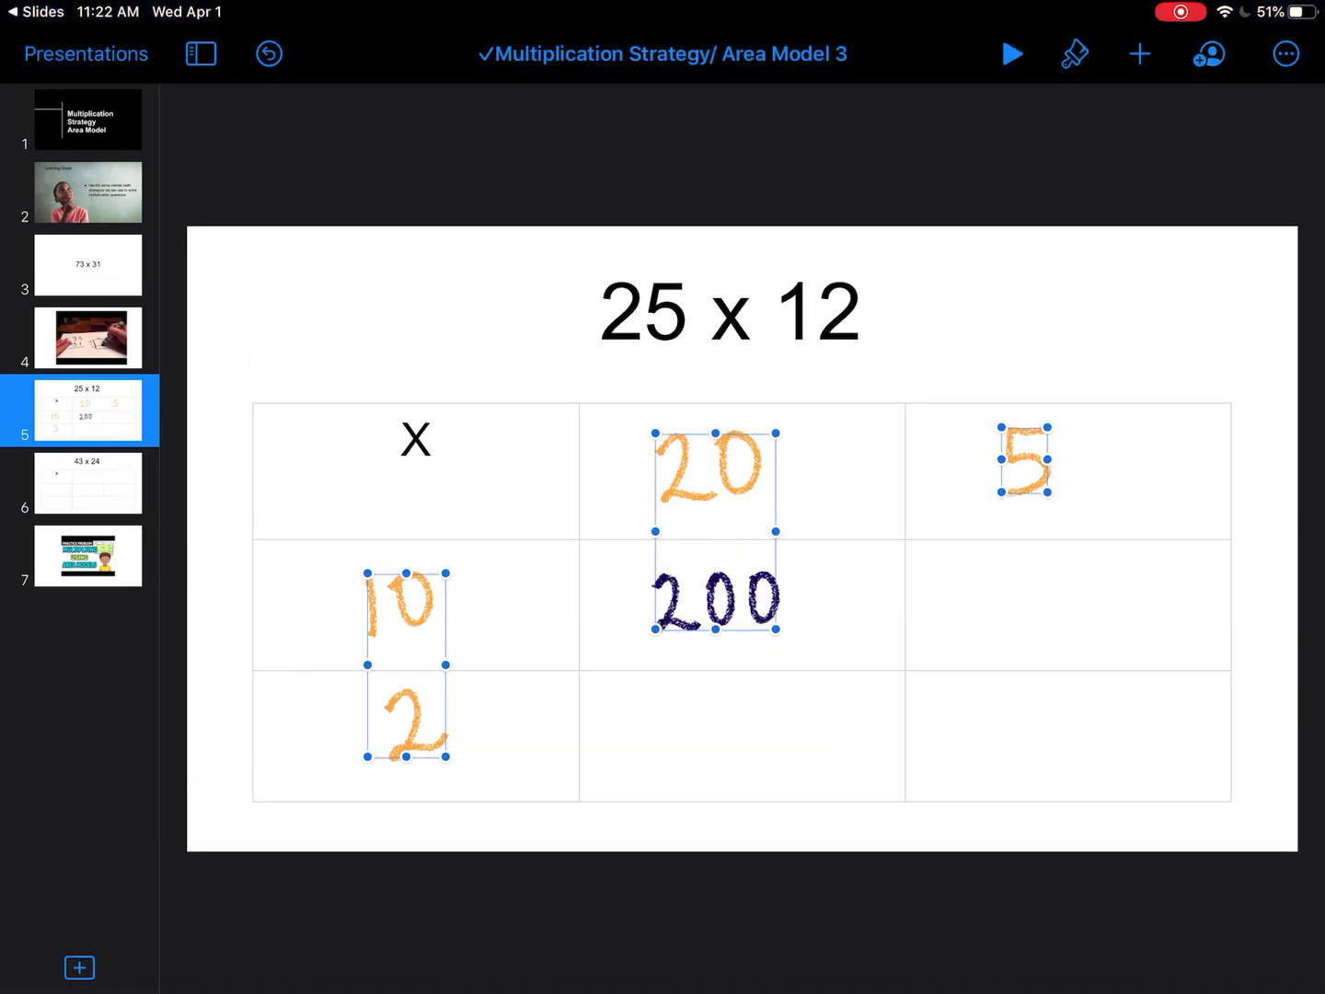